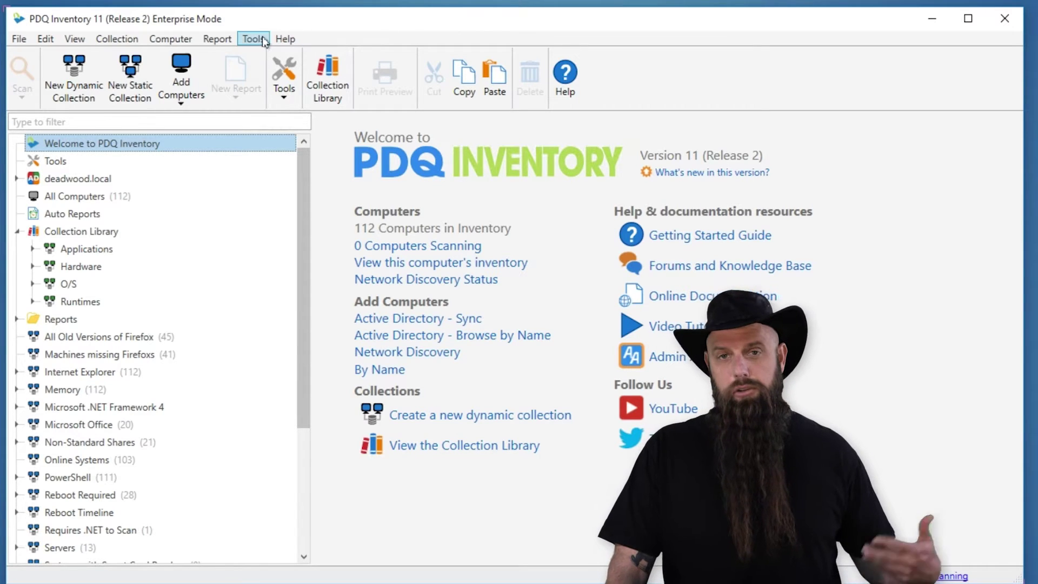
- Show All Computers, select ABRAHAM, and review the current Tools menu entries
click(98, 198)
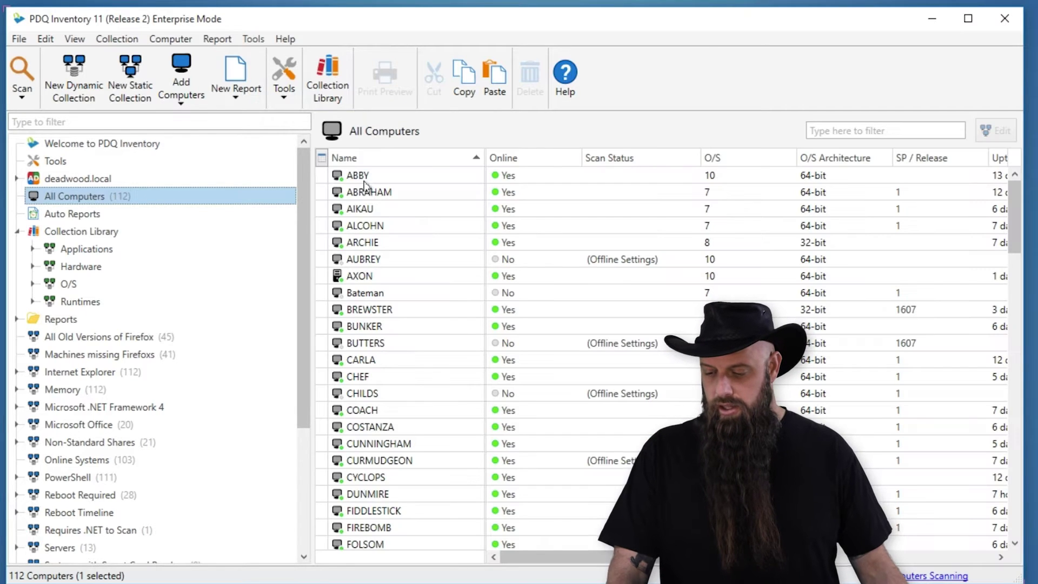
click(365, 190)
click(258, 38)
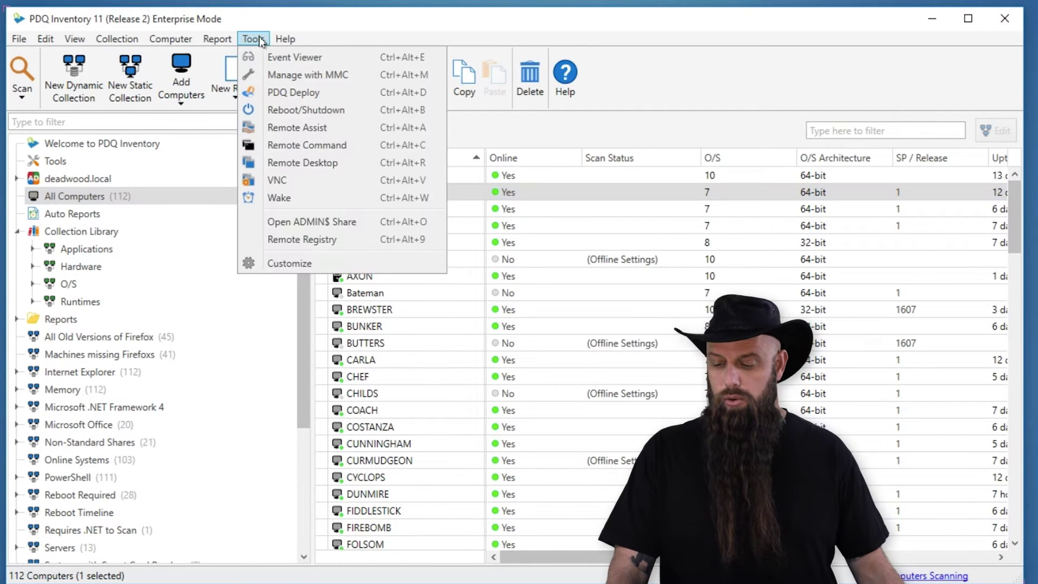
click(400, 22)
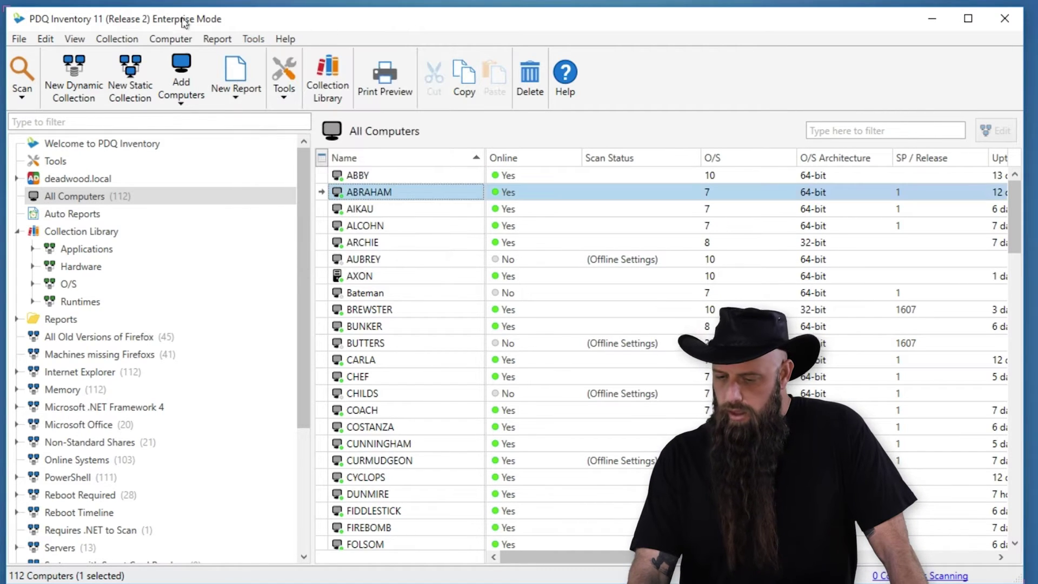
- Check the Custom Tools page in File > Preferences, then close Preferences
click(18, 39)
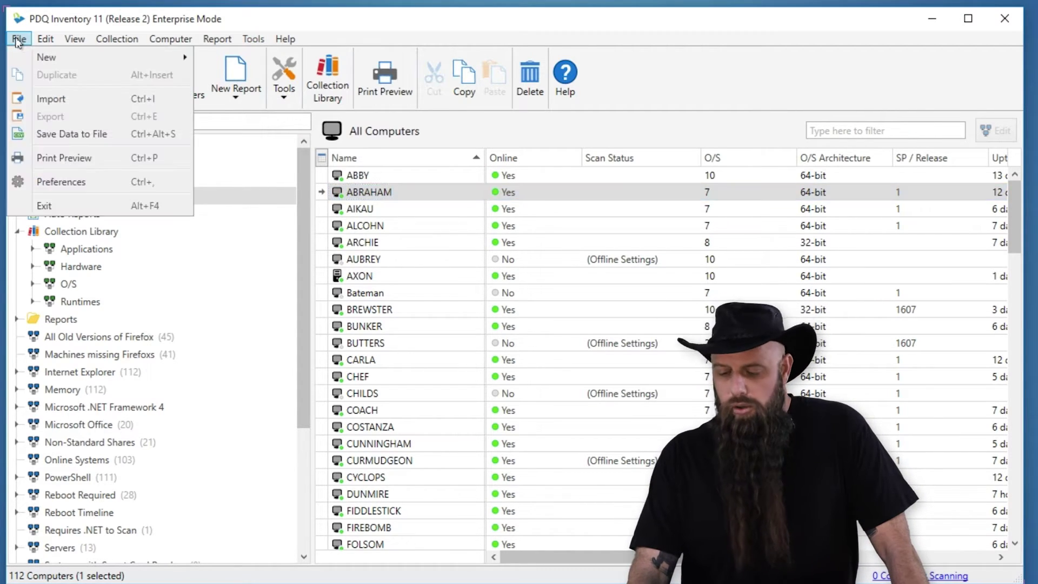
click(52, 177)
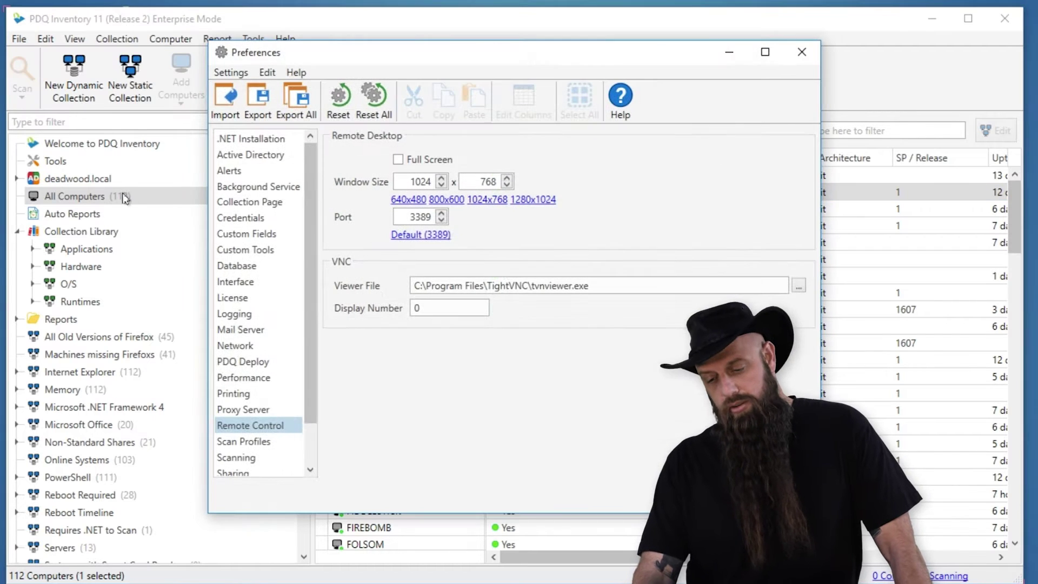
click(253, 251)
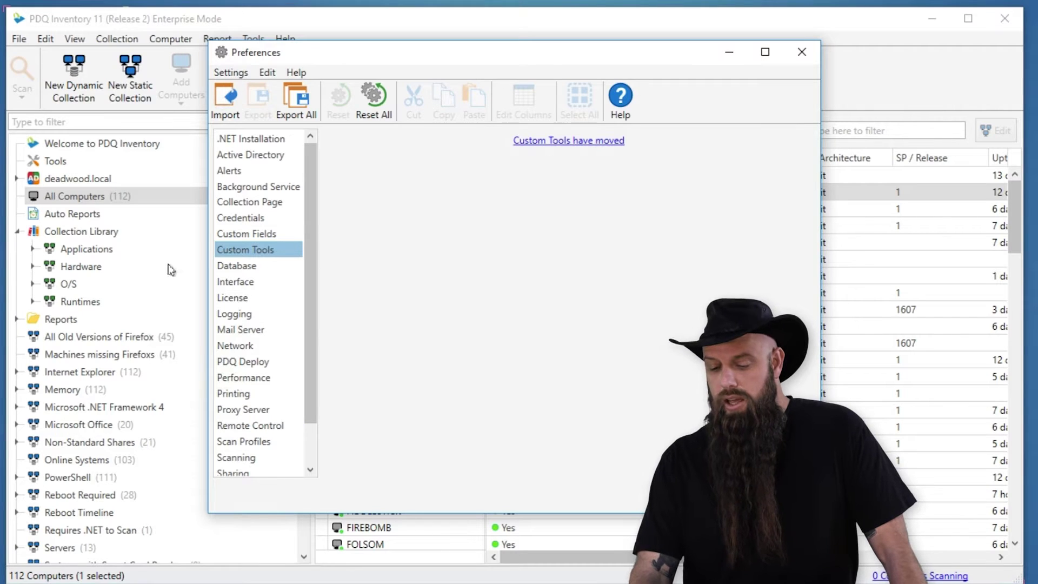
key(Escape)
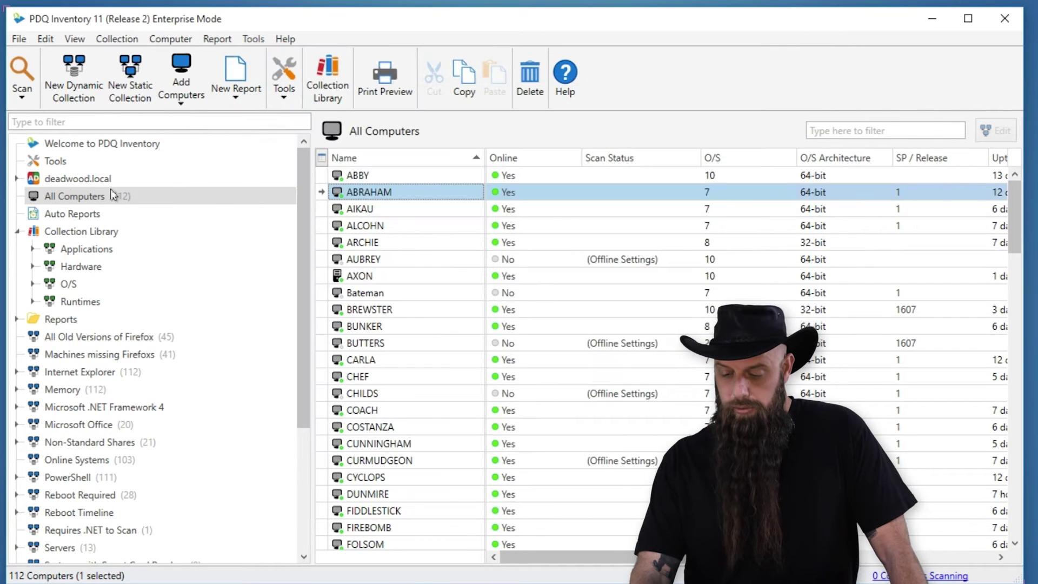
- Browse the Tools Library on the Tools page and tick Local Users and Groups Manager for import
click(52, 162)
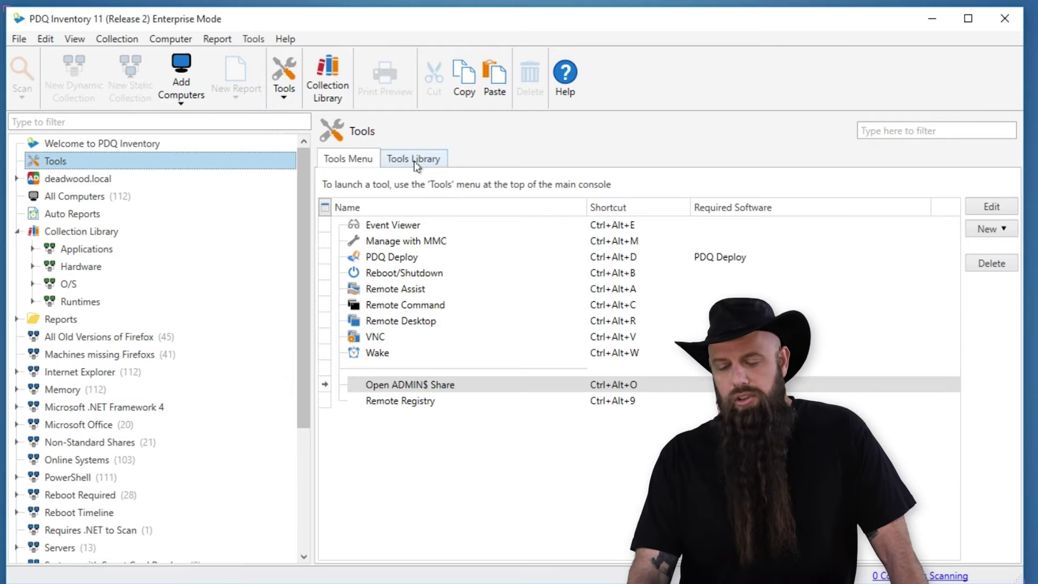
click(416, 160)
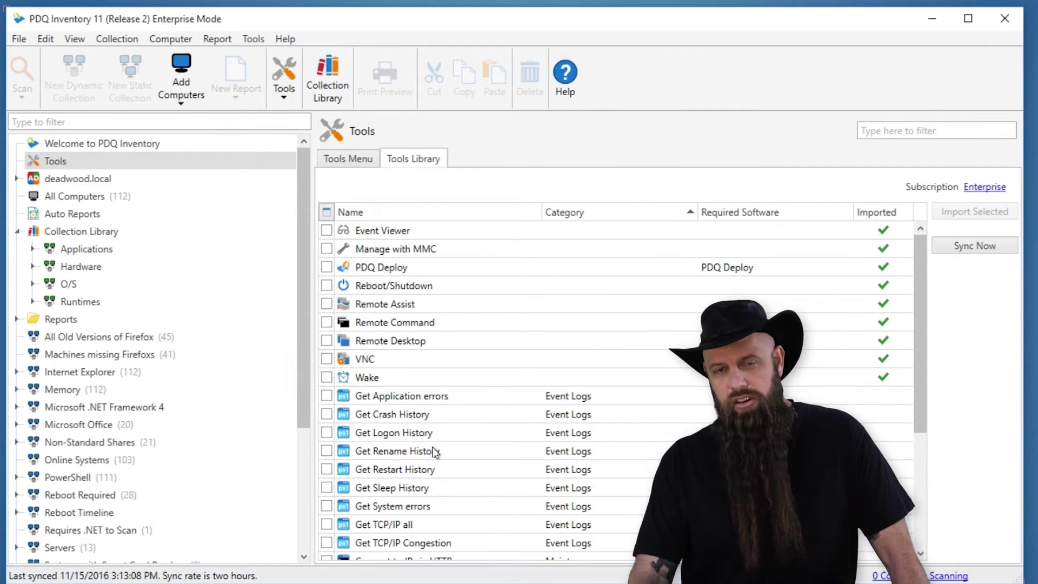
scroll(476, 454, down, 2)
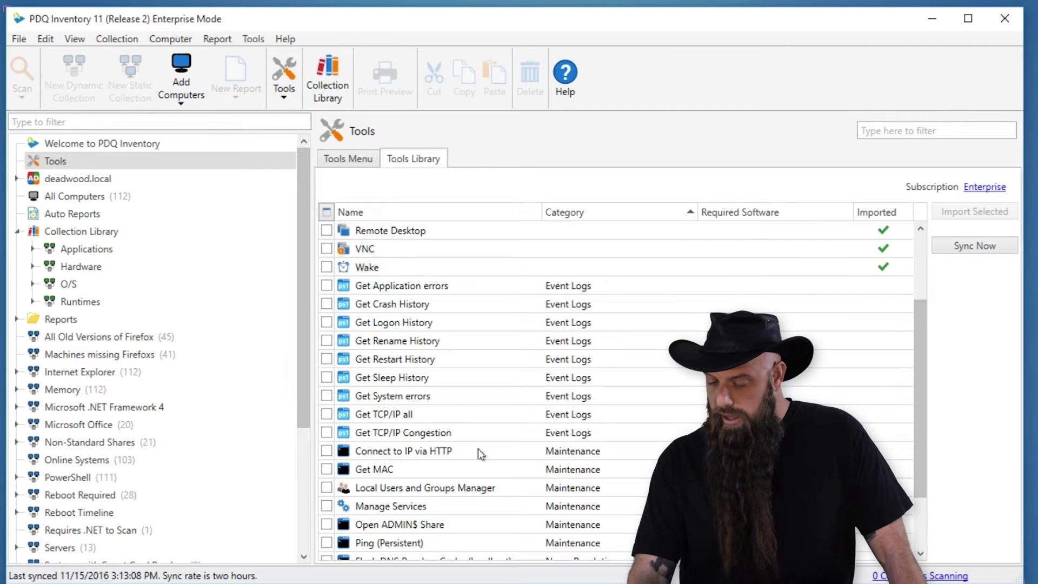
click(327, 488)
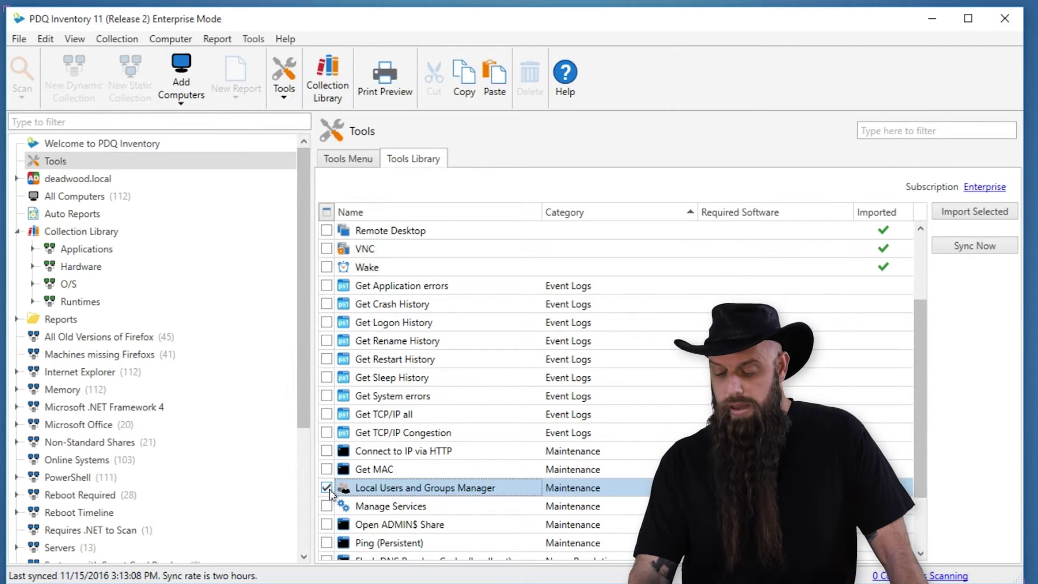
- Also tick Get Rename History and Ping (Persistent), then import the three selected tools
click(327, 342)
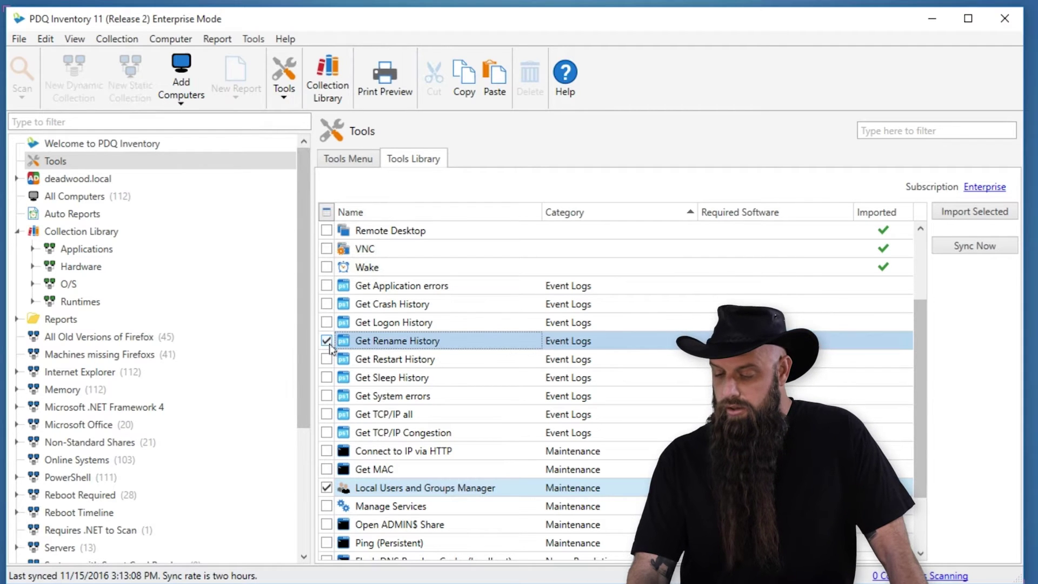
scroll(351, 525, down, 1)
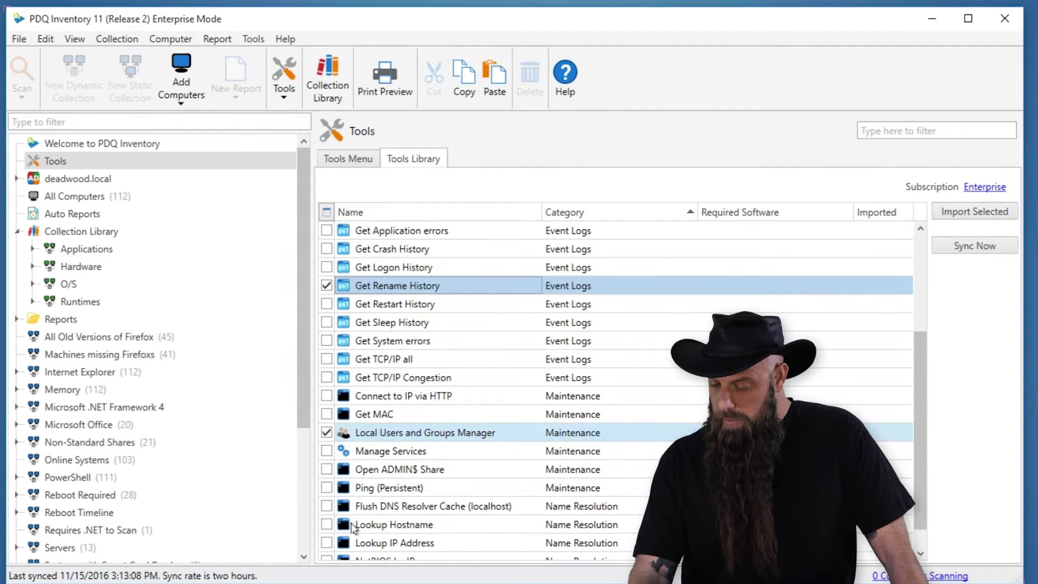
click(327, 488)
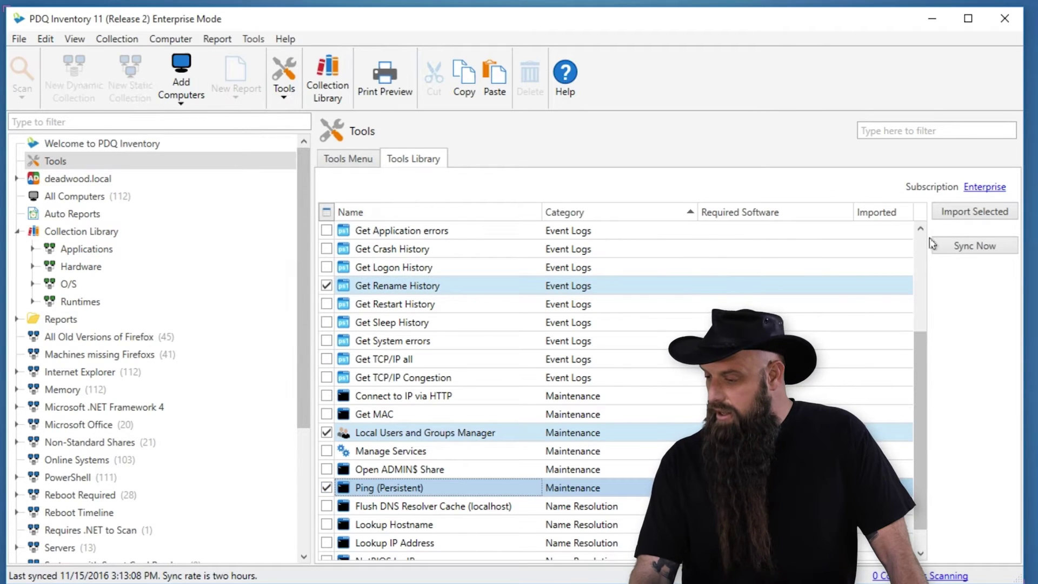
click(952, 212)
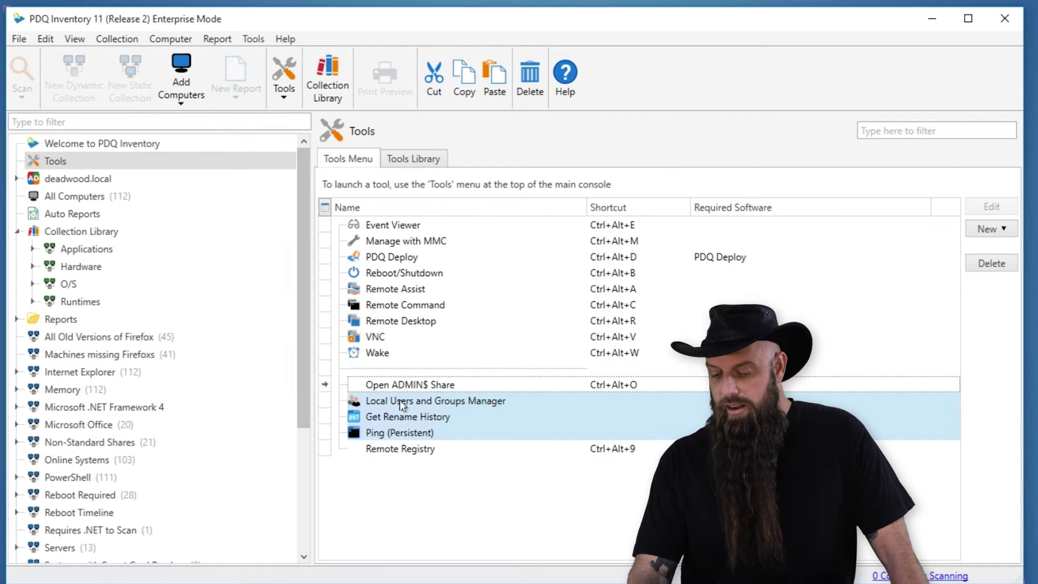
- Add a new folder named 'Admin' to the Tools Menu
click(397, 467)
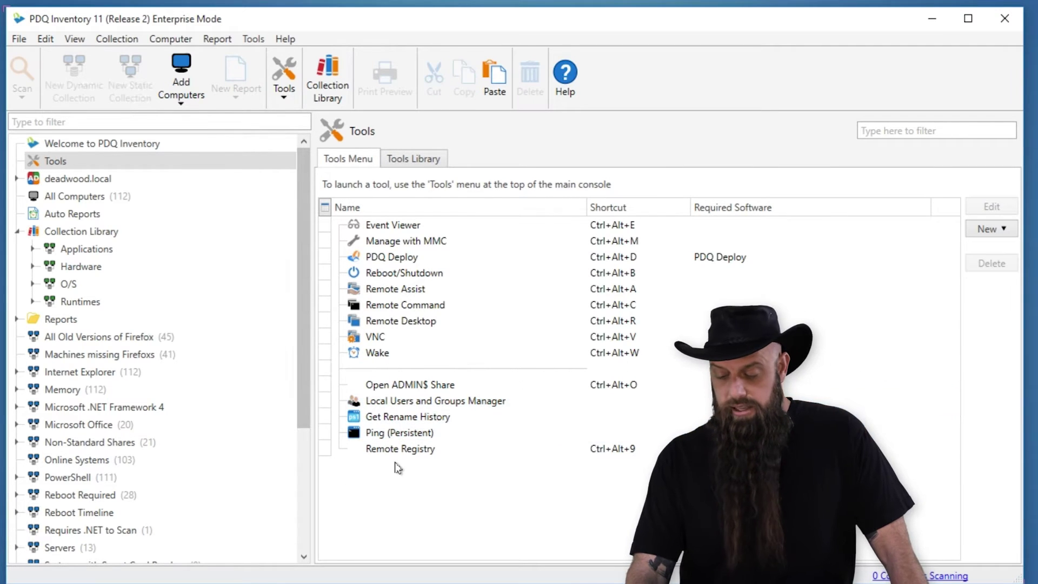
click(988, 230)
click(1004, 267)
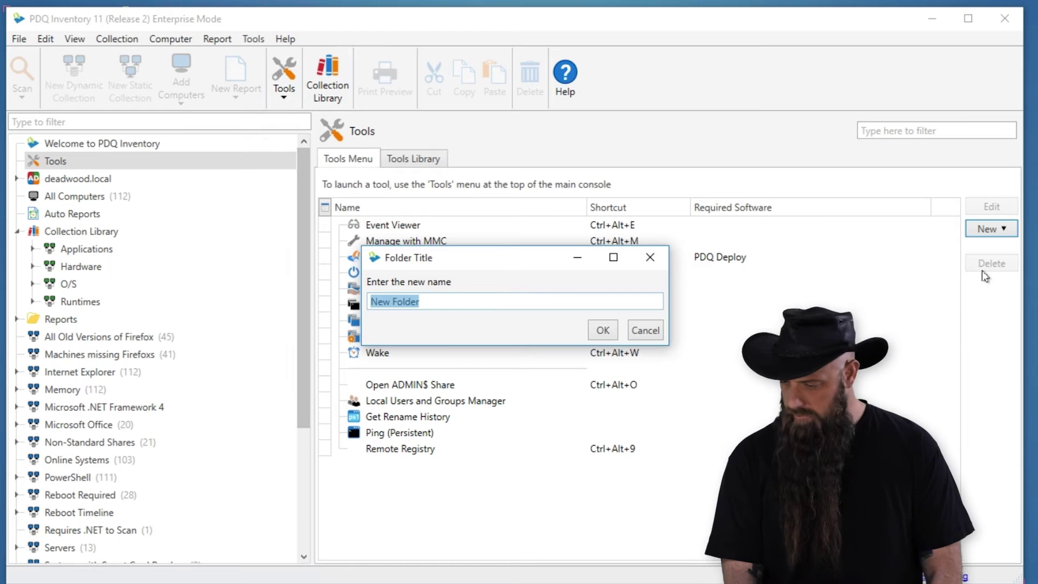
text(Admin)
key(Return)
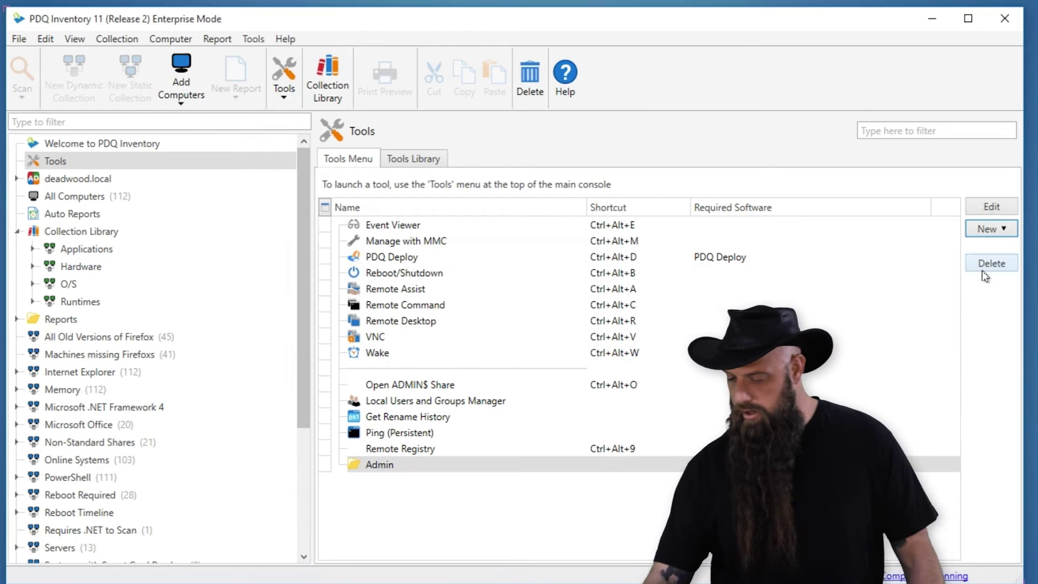
- Move Local Users and Groups Manager, Get Rename History and Manage with MMC into Admin
click(400, 405)
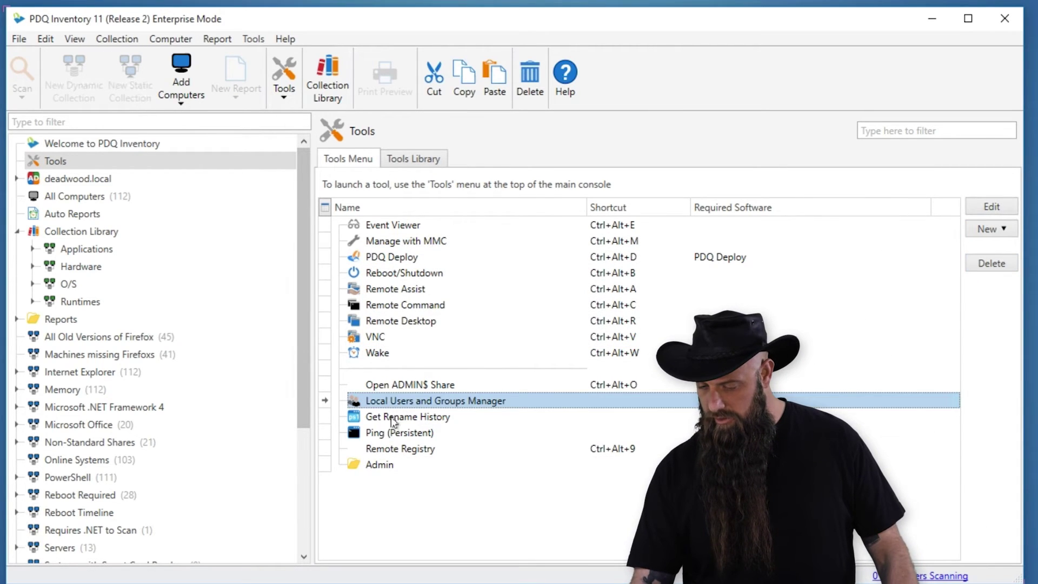
shift+click(390, 421)
drag(388, 413, 373, 465)
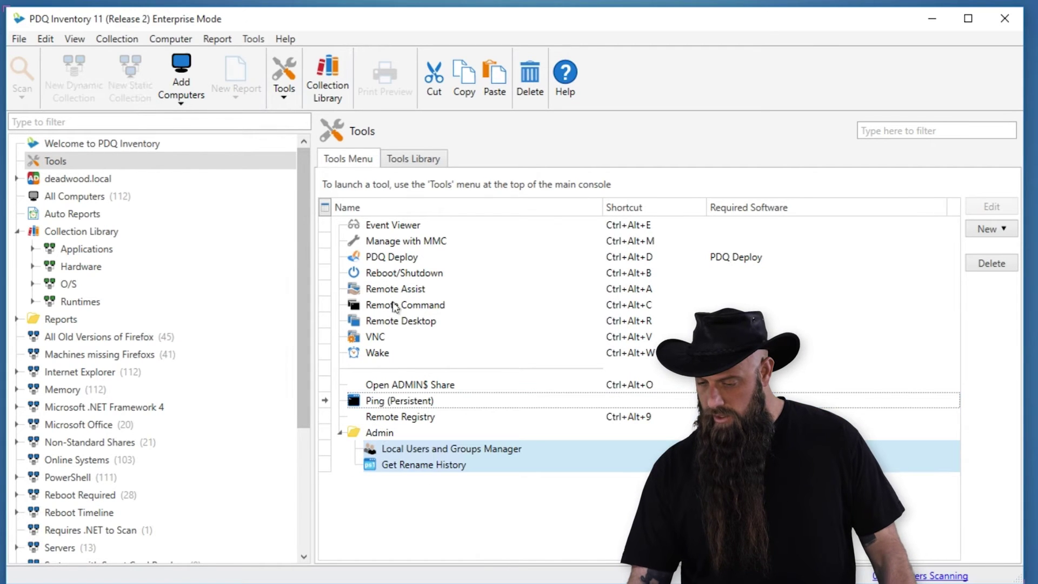
drag(399, 243, 381, 433)
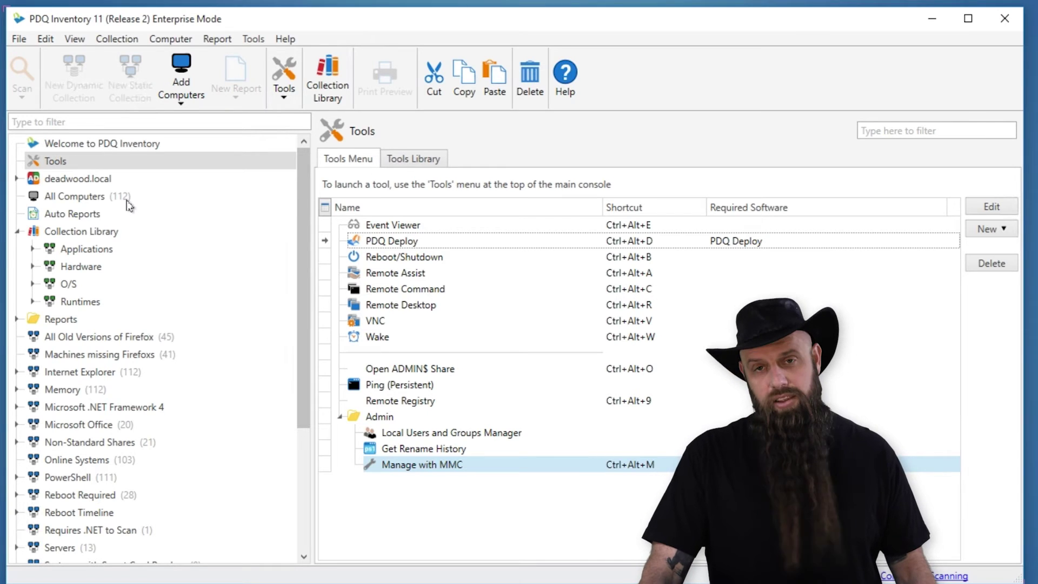
click(90, 198)
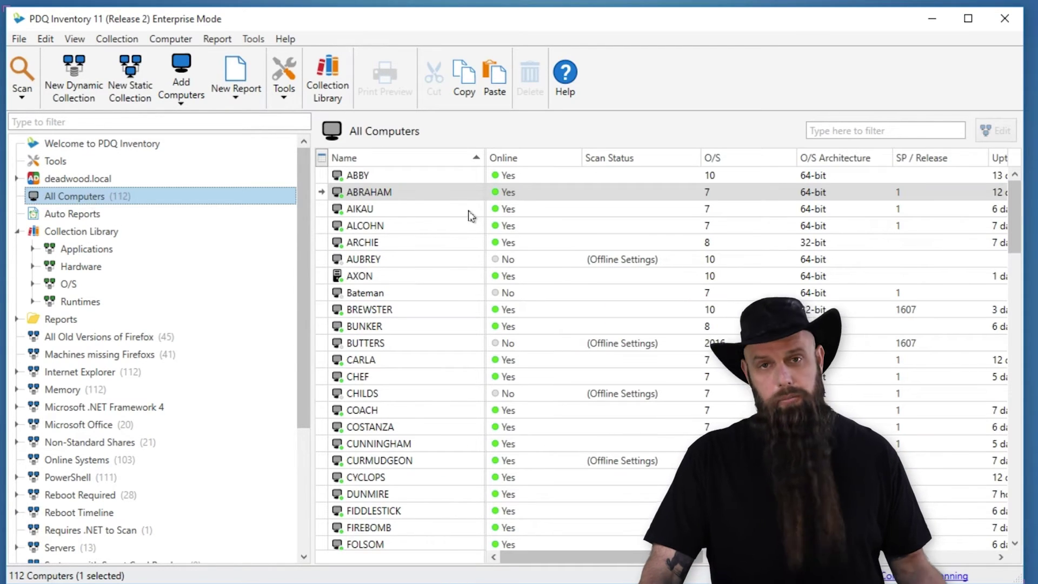
- Launch Tools > Admin > Local Users and Groups Manager on ABRAHAM, then close its window
right_click(409, 196)
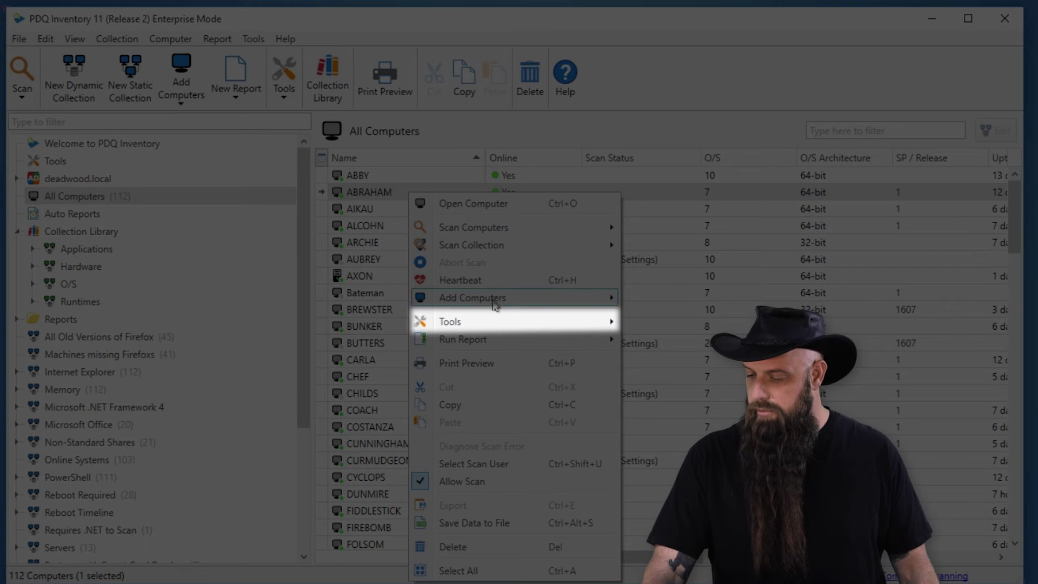
mouse_move(577, 322)
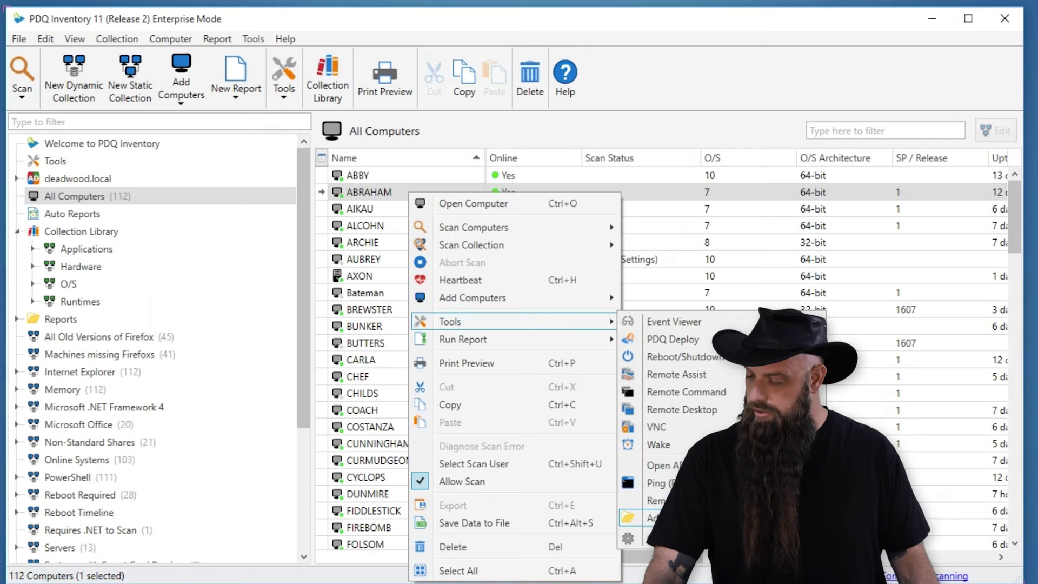
mouse_move(703, 518)
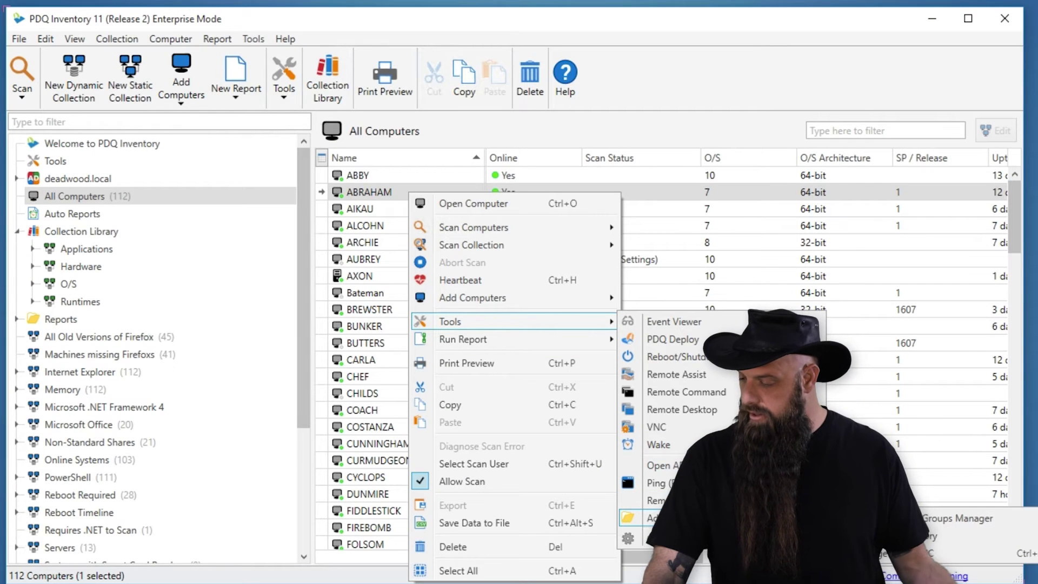
click(957, 518)
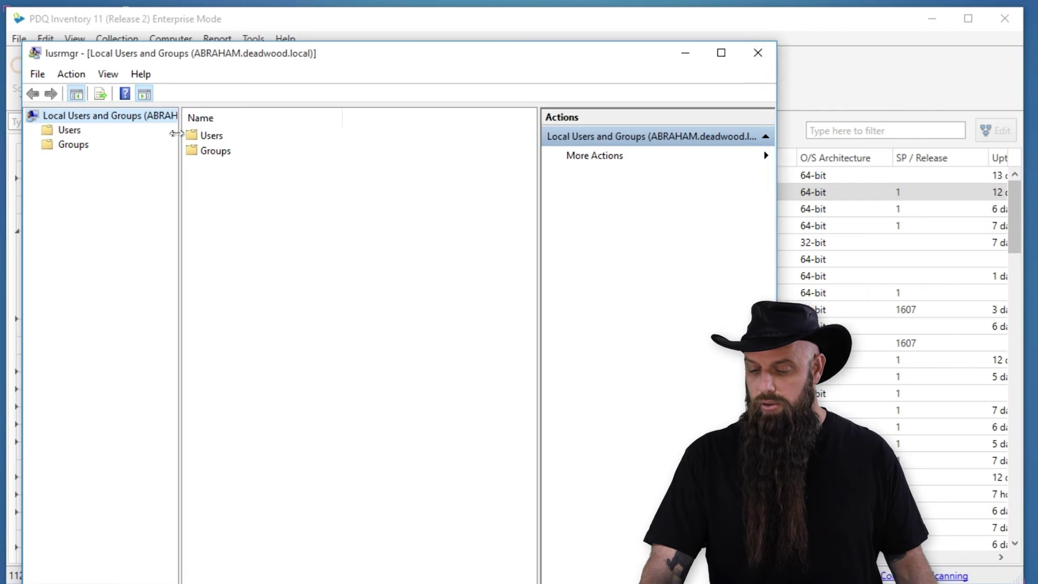
drag(175, 133, 213, 134)
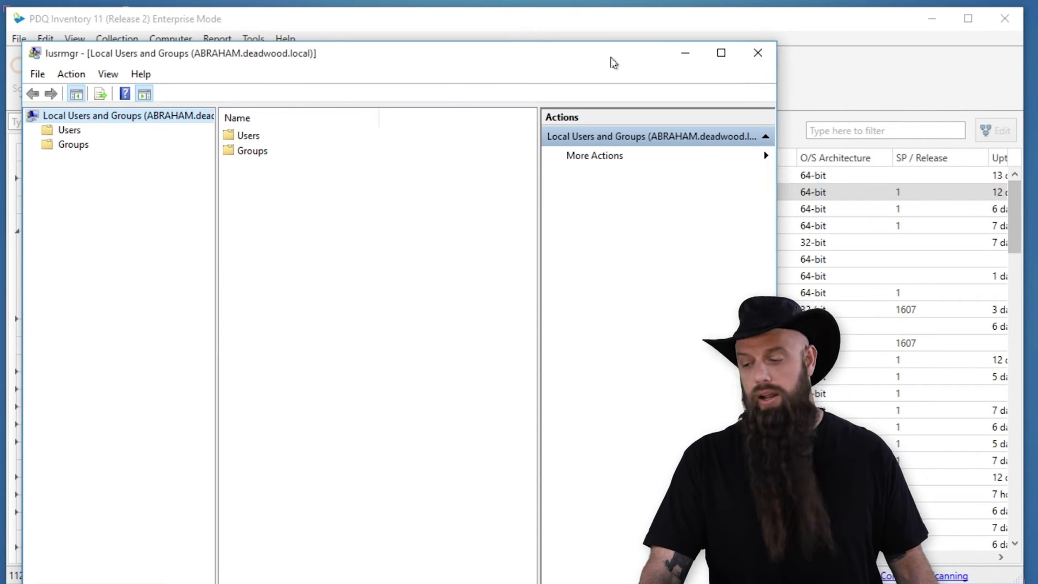
click(766, 56)
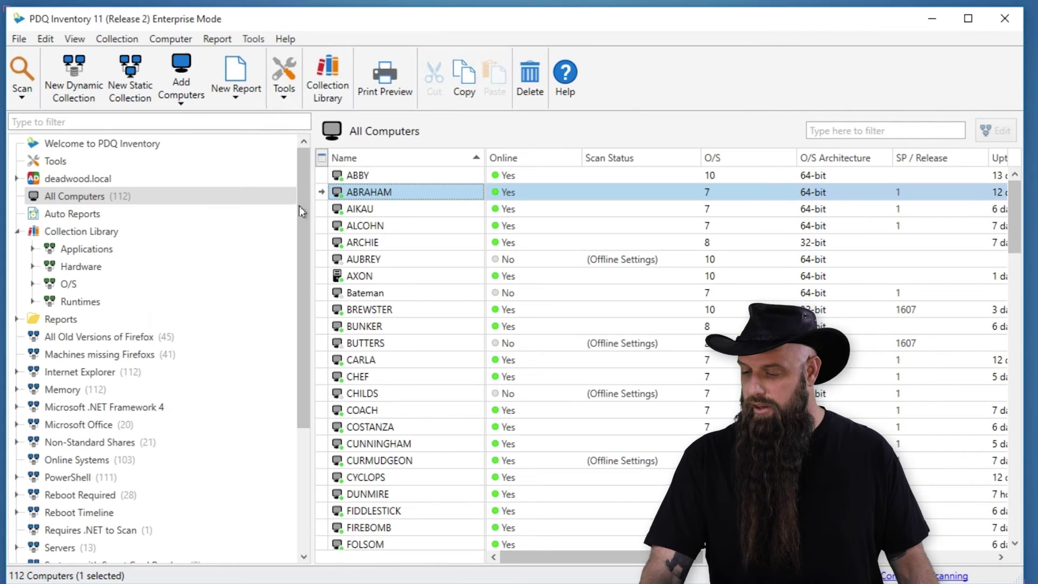
click(345, 191)
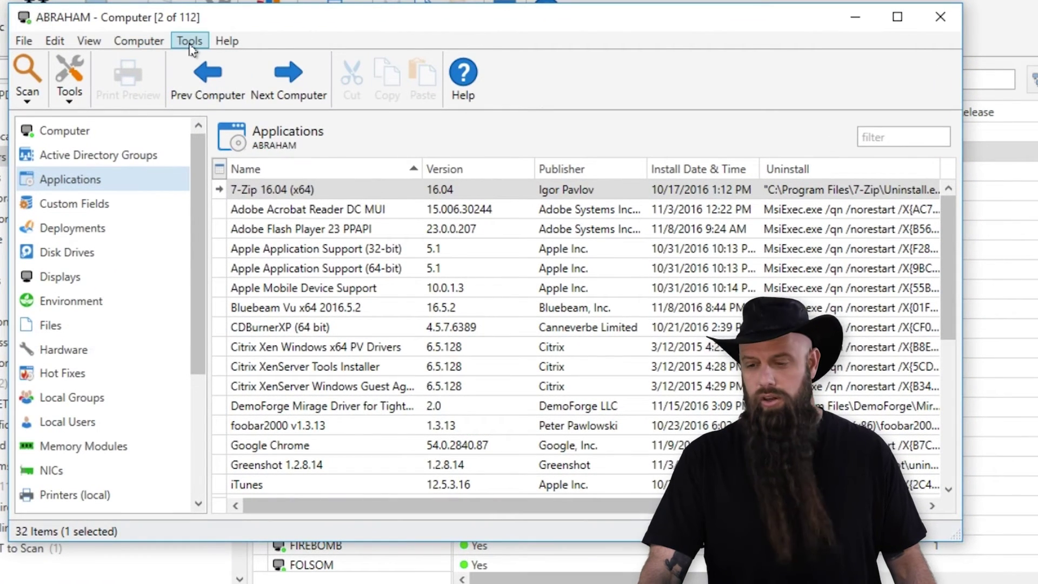
click(190, 46)
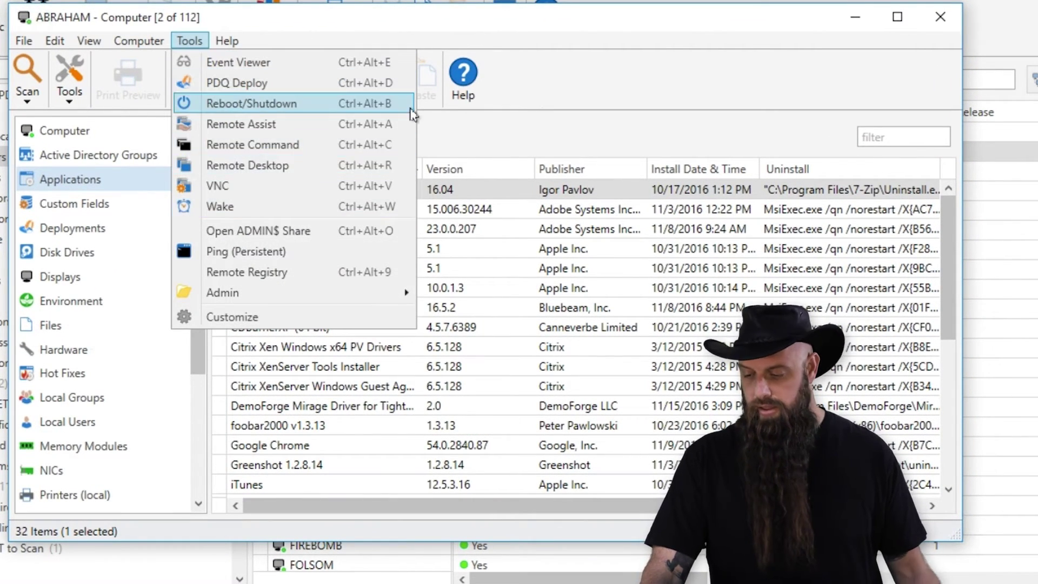
mouse_move(311, 295)
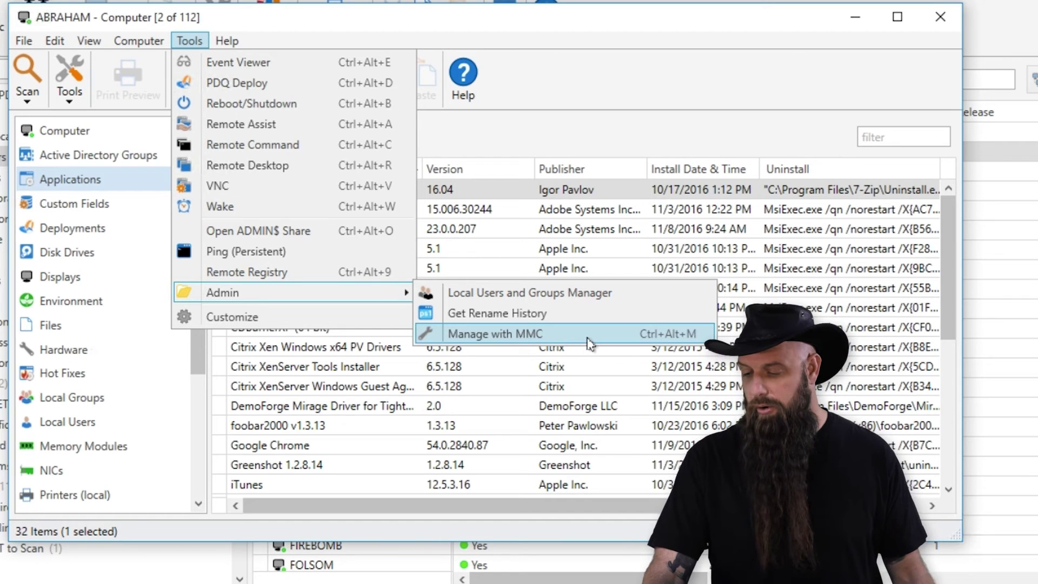
click(625, 333)
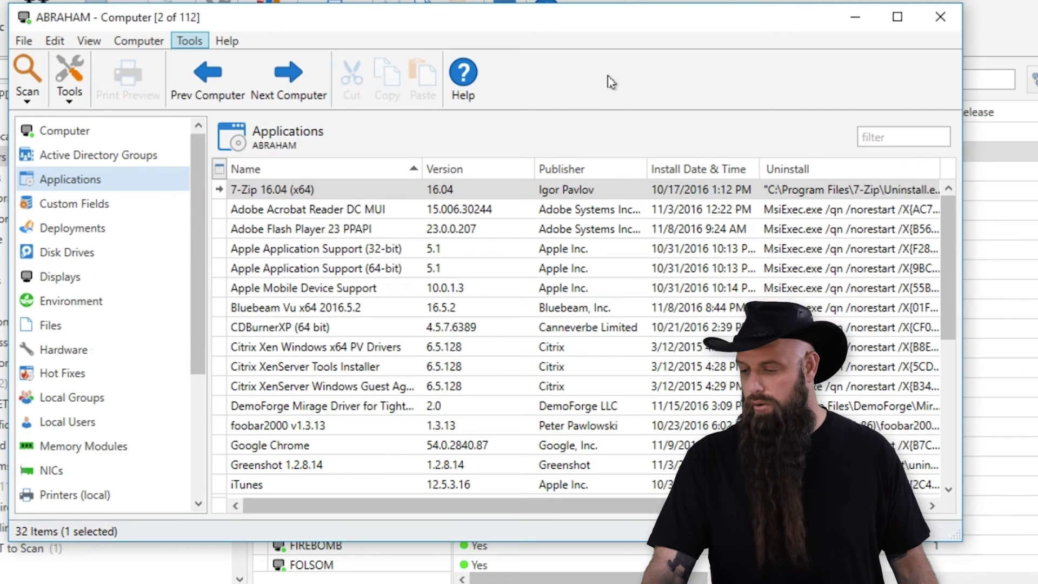
click(948, 22)
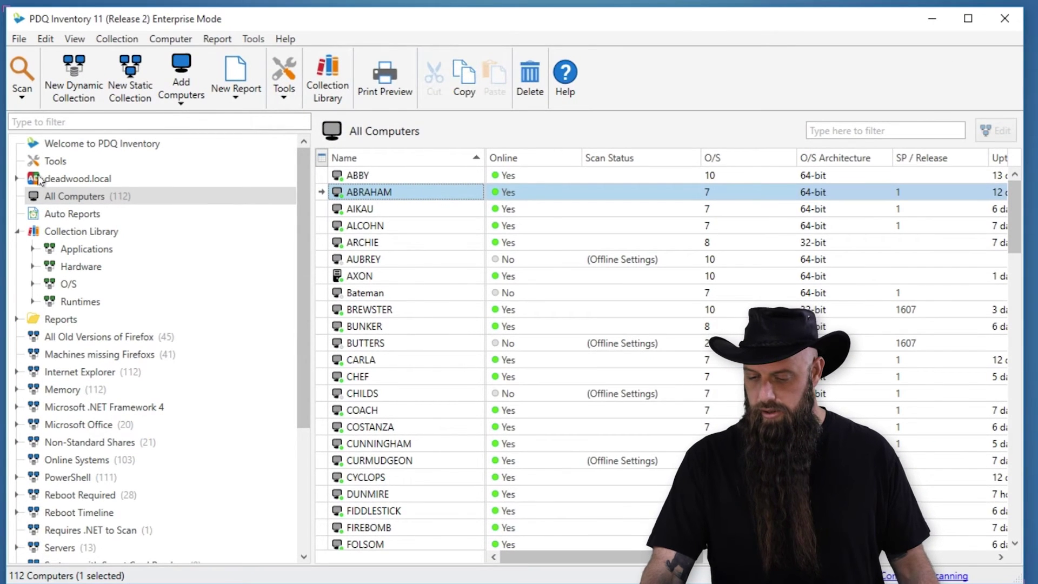
click(57, 161)
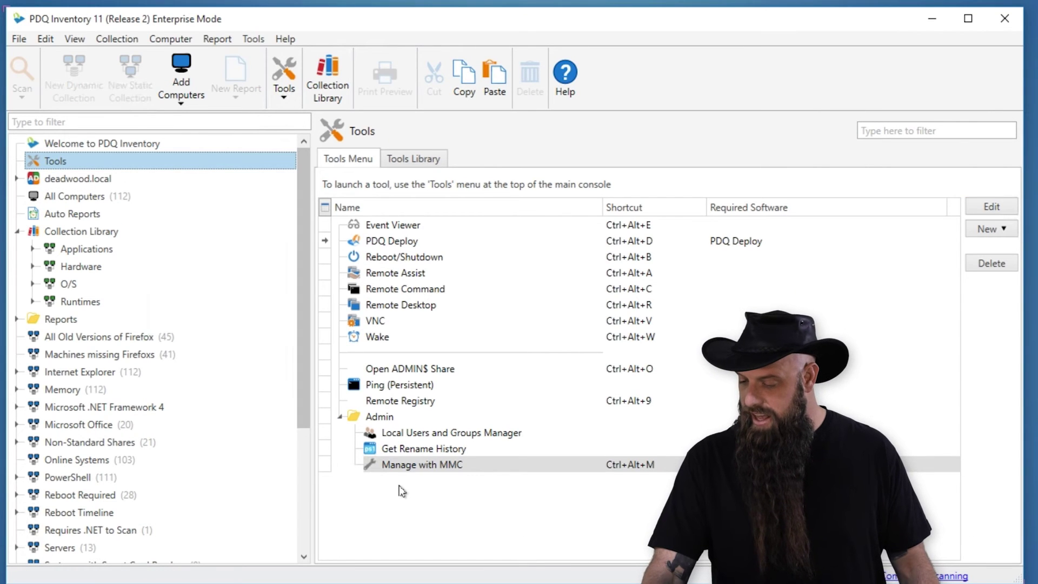
- Replace Remote Registry's Ctrl+Alt+9 shortcut with Ctrl+Alt+8 and save the tool
click(415, 406)
double_click(415, 406)
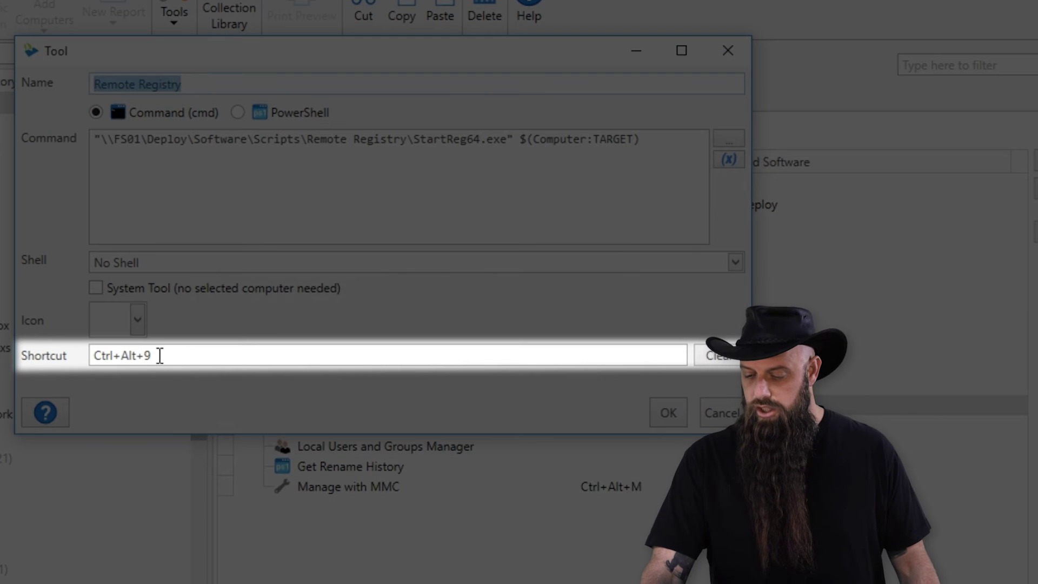
click(135, 355)
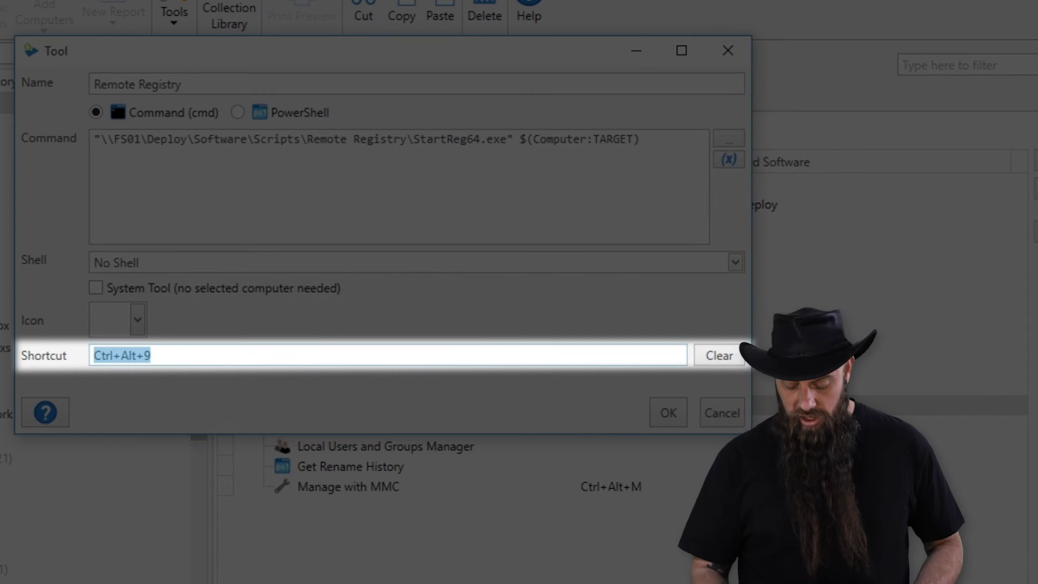
key(BackSpace)
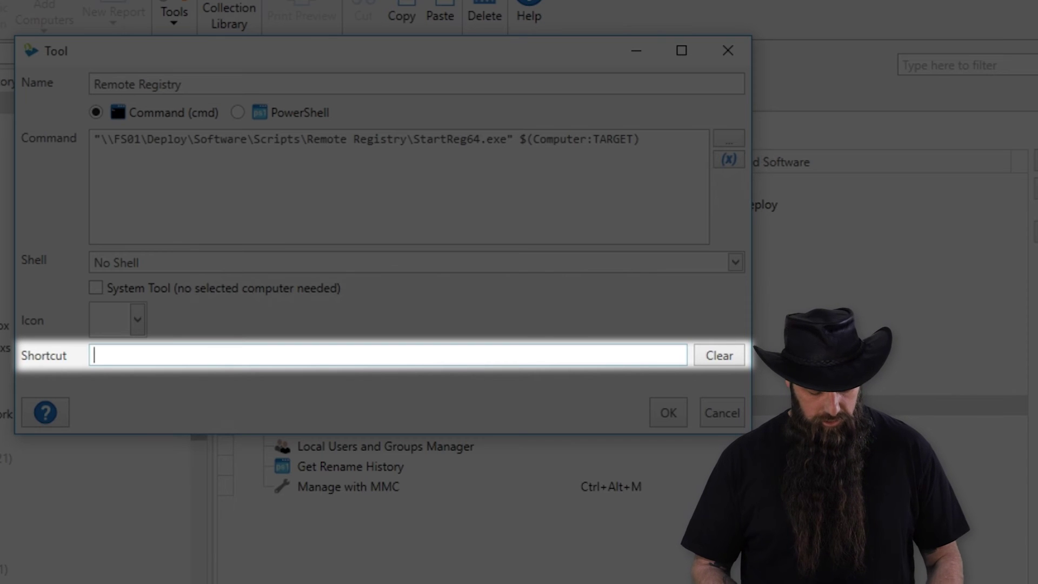
key(ctrl+alt+8)
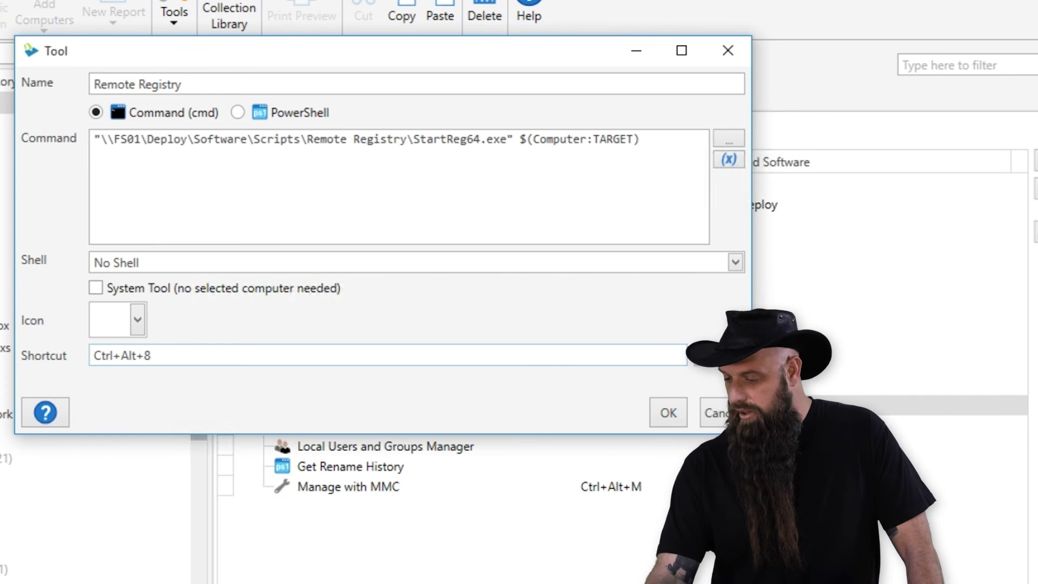
click(660, 419)
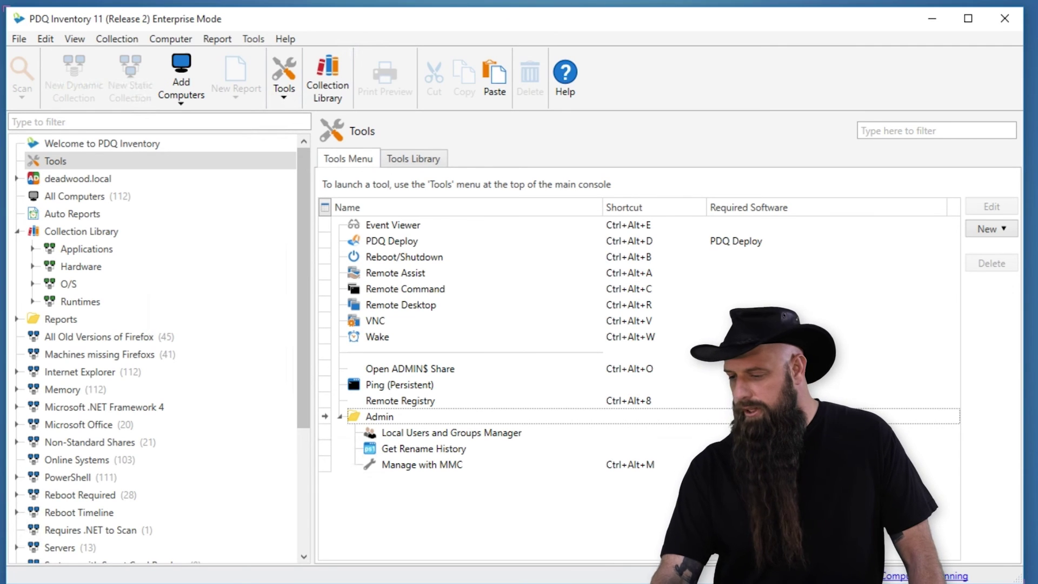
- Switch to the Tools Library tab to see tool categories and import status
click(414, 161)
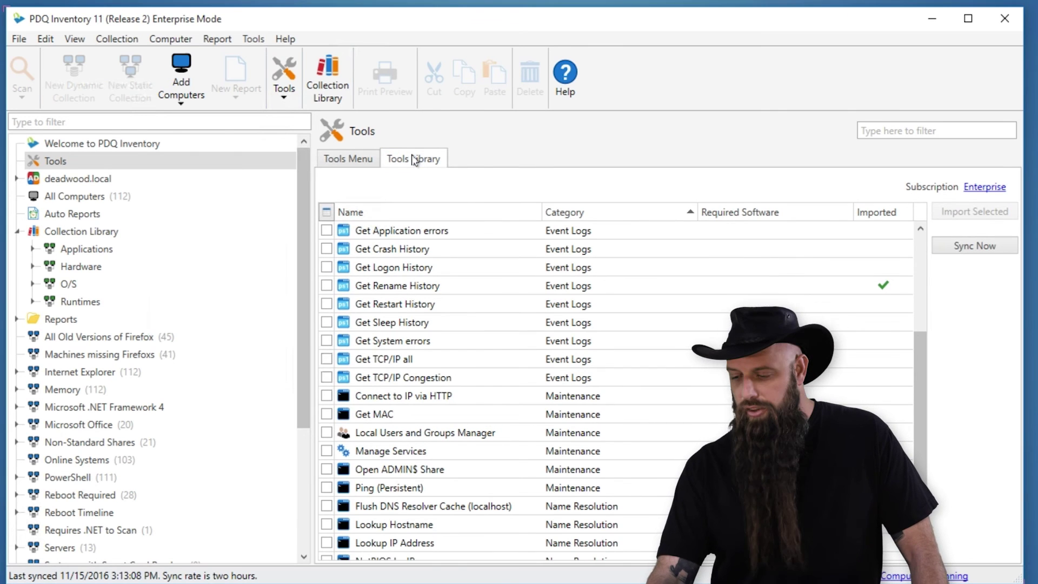